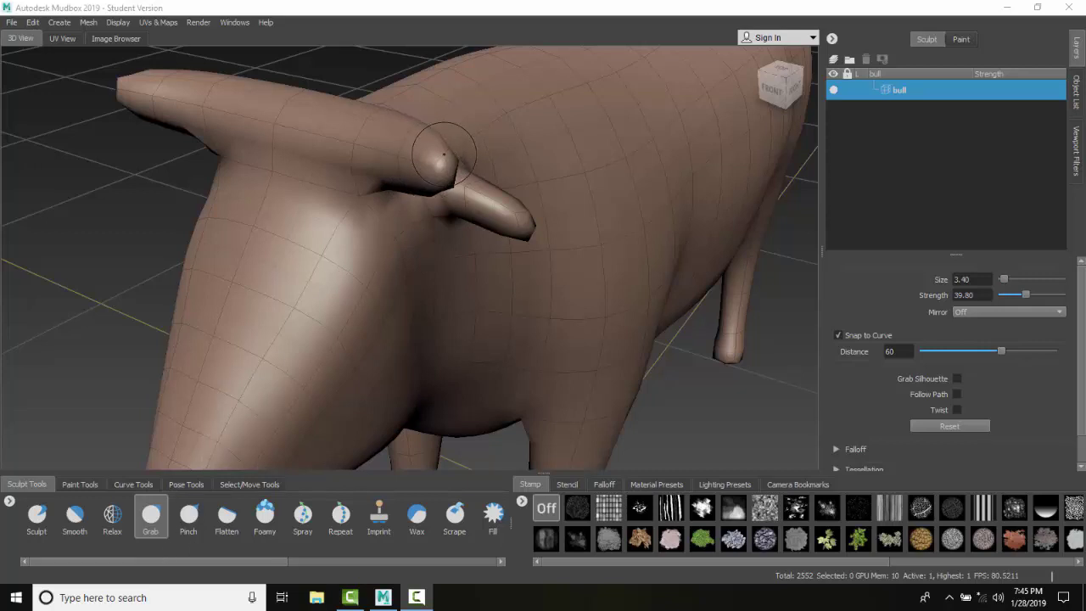
# Try pulling the near horn's tip outward into a spike with the Grab brush, and undo the stroke.
pyautogui.moveTo(441, 159); pyautogui.dragTo(560, 118)
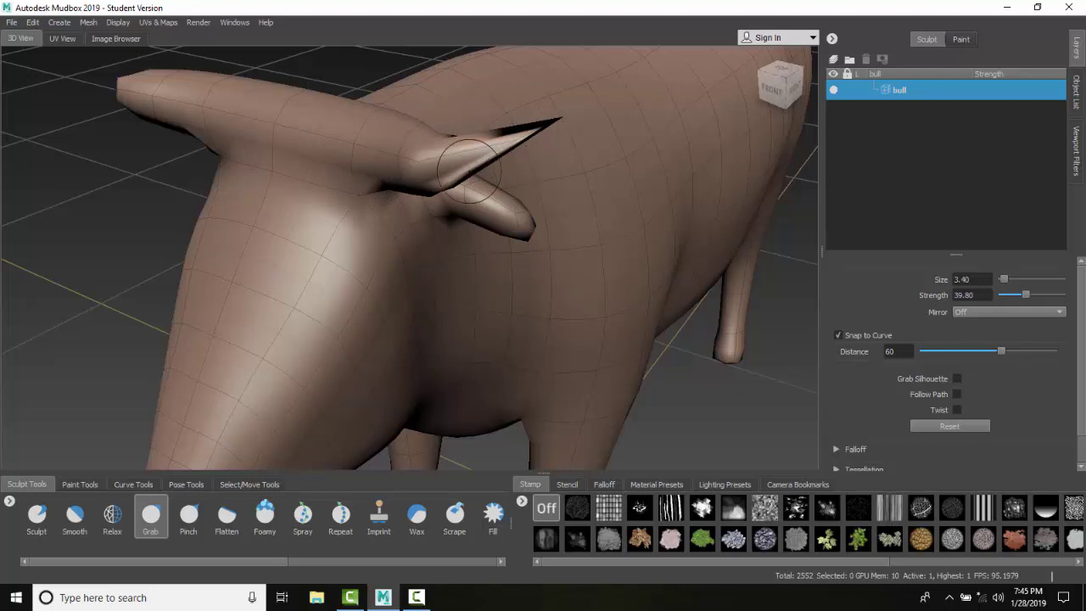
pyautogui.click(32, 22)
pyautogui.click(49, 37)
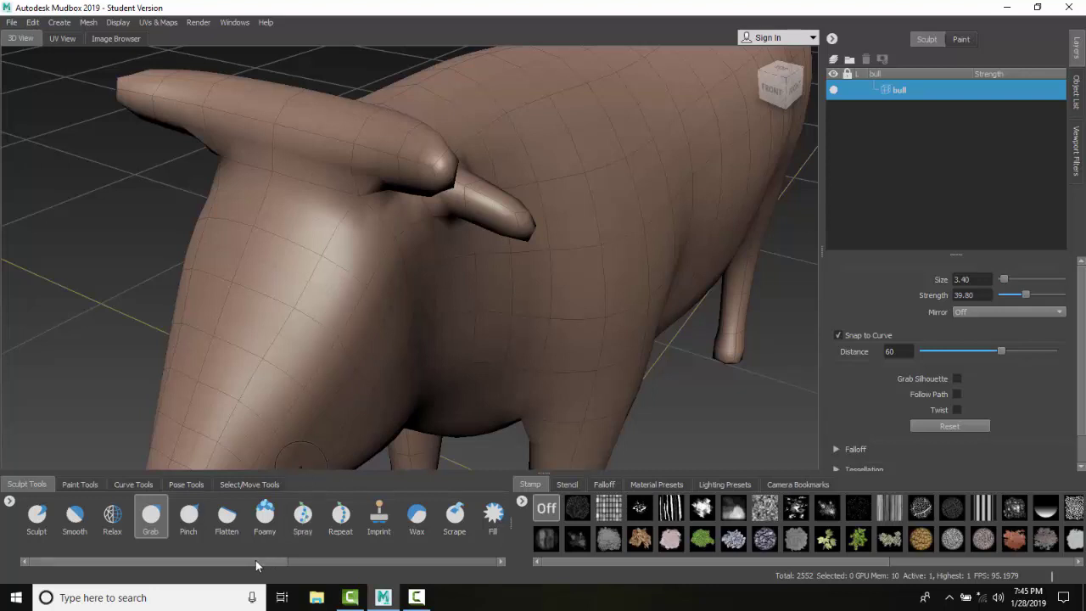
# Apply the Refine brush to the near horn's tip and accept generating a triangulated copy of the bull mesh.
pyautogui.moveTo(258, 560); pyautogui.dragTo(437, 563)
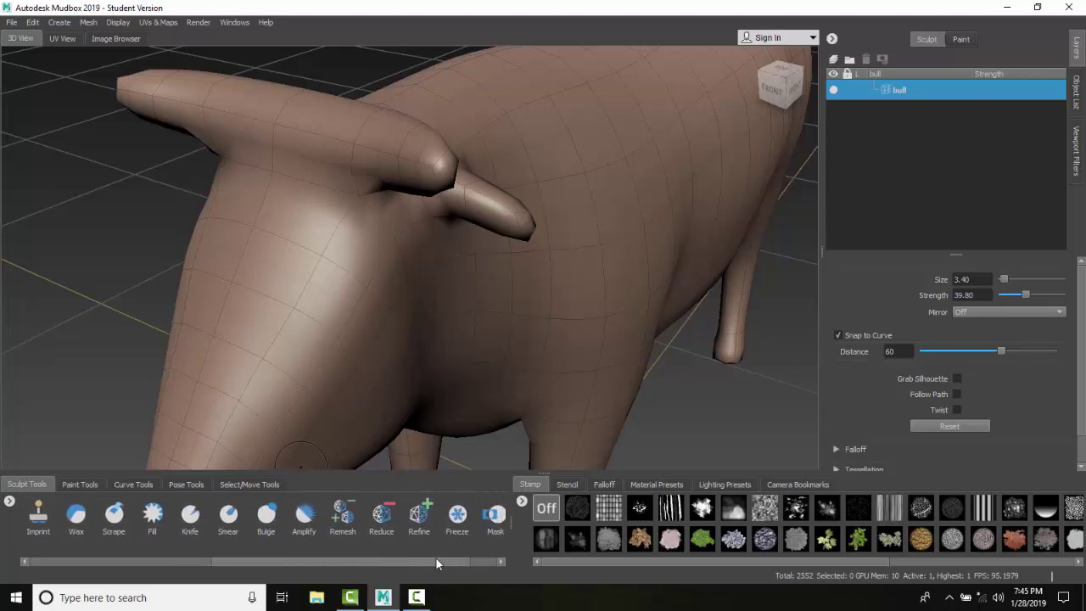
pyautogui.click(420, 513)
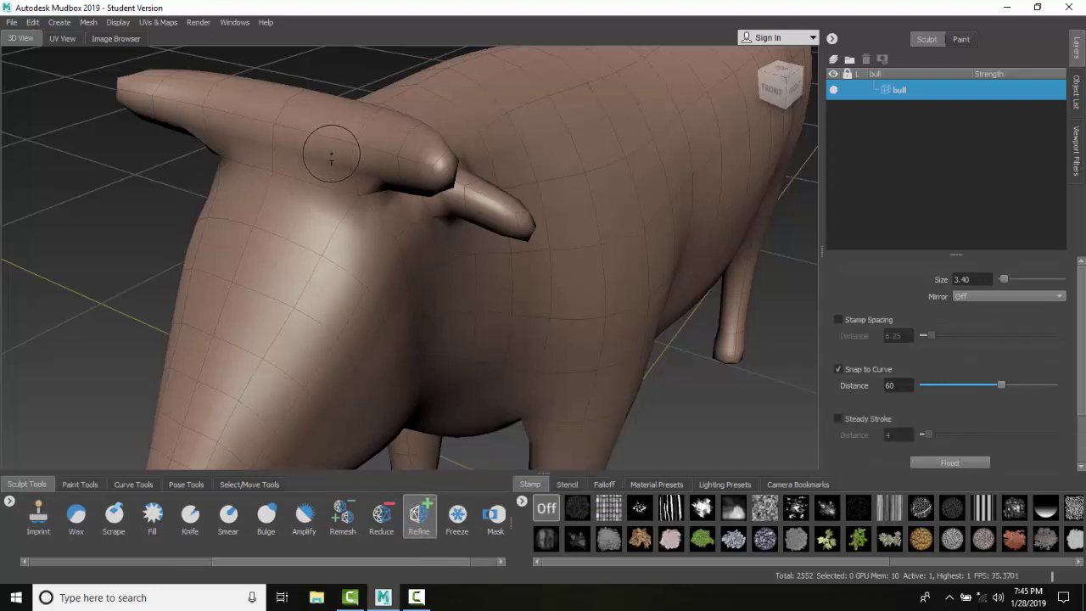
pyautogui.keyDown('alt'); pyautogui.moveTo(332, 158); pyautogui.dragTo(357, 198); pyautogui.keyUp('alt')
pyautogui.scroll(3, 356, 183)
pyautogui.scroll(2, 356, 183)
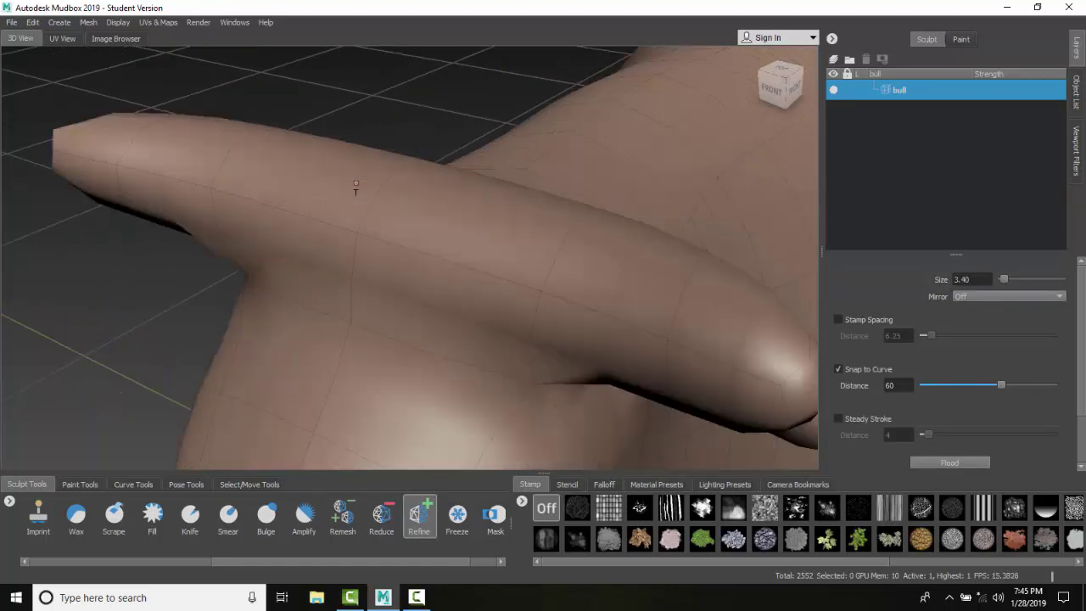
pyautogui.keyDown('alt'); pyautogui.moveTo(356, 188); pyautogui.dragTo(368, 211, button='right'); pyautogui.keyUp('alt')
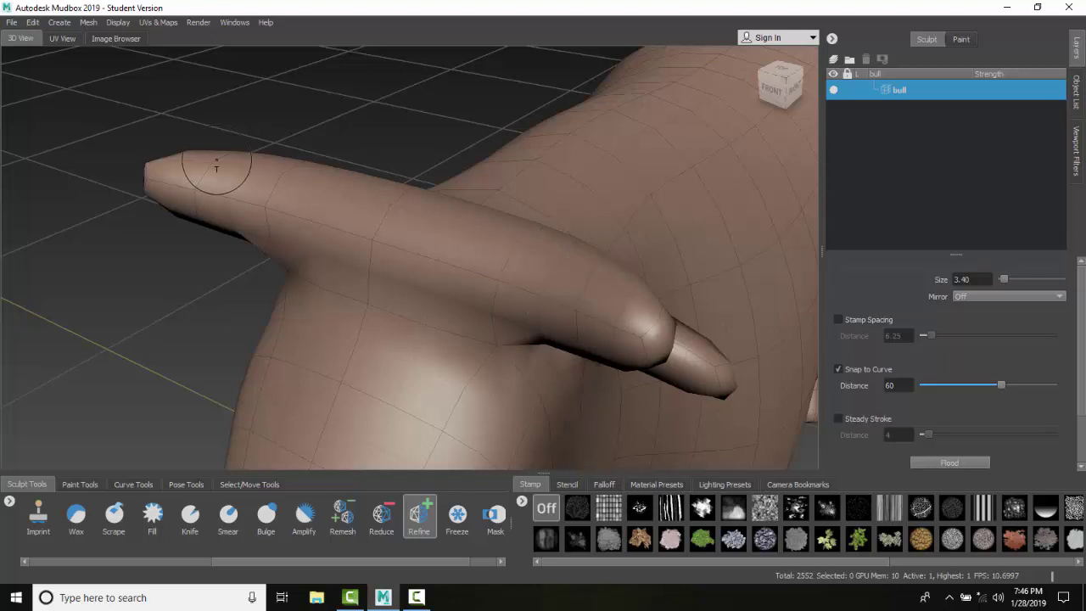
pyautogui.click(630, 315)
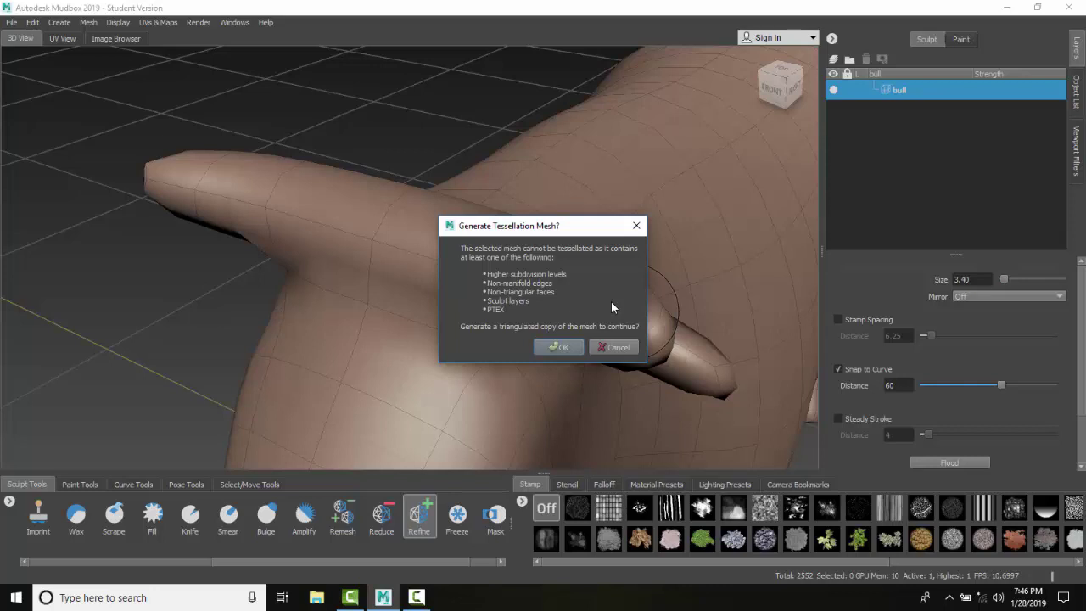
pyautogui.click(561, 346)
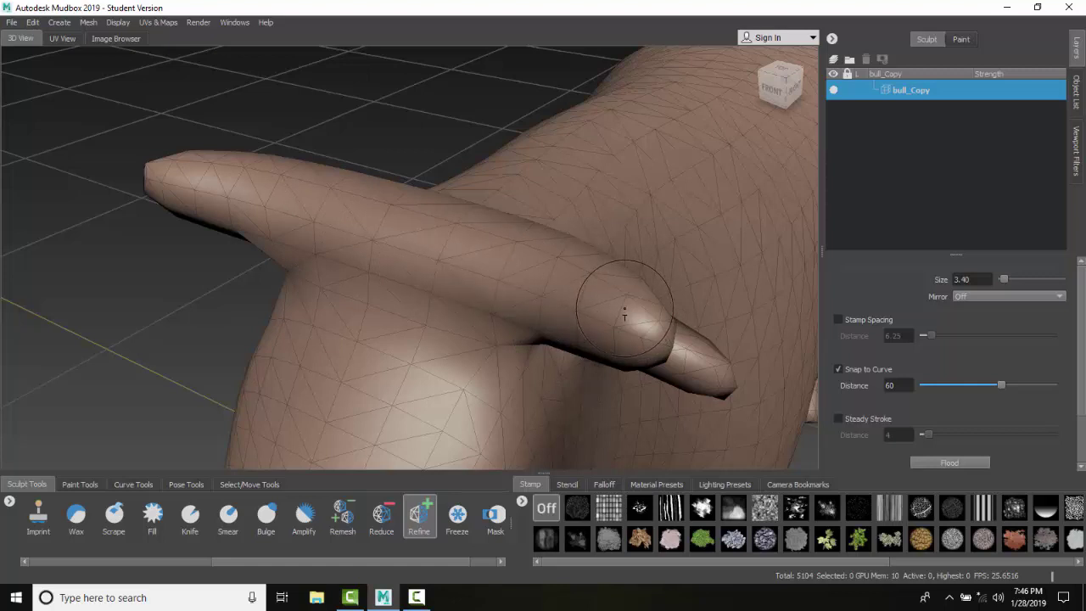
# Refine the mesh with brush strokes along the near horn and over the far horn from tip to base.
pyautogui.moveTo(623, 310); pyautogui.dragTo(556, 272)
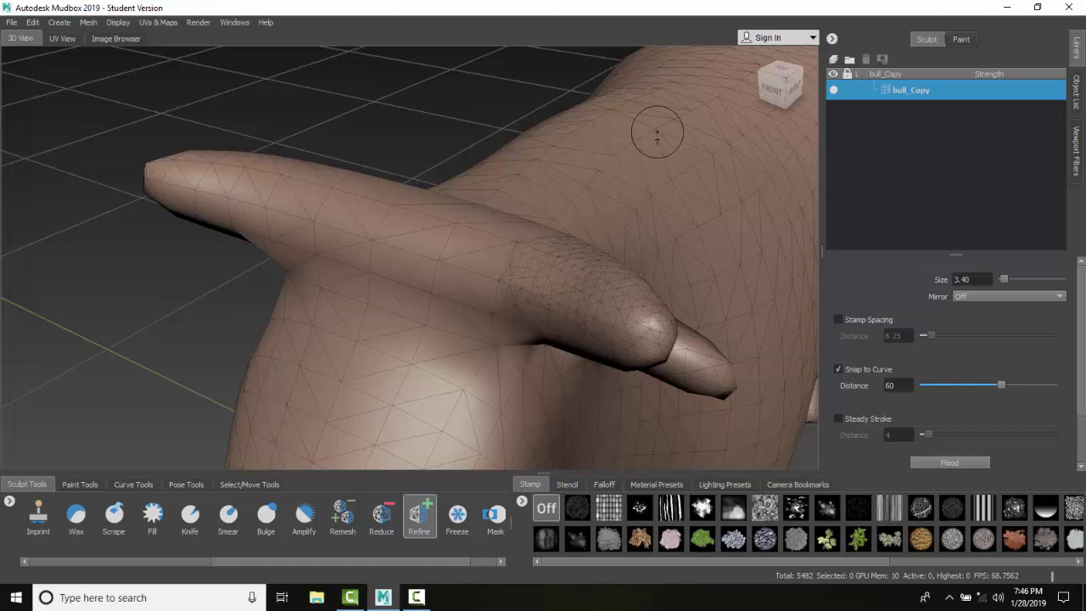
pyautogui.moveTo(538, 273)
pyautogui.mouseDown()
pyautogui.moveTo(511, 252)
pyautogui.moveTo(437, 246)
pyautogui.mouseUp()
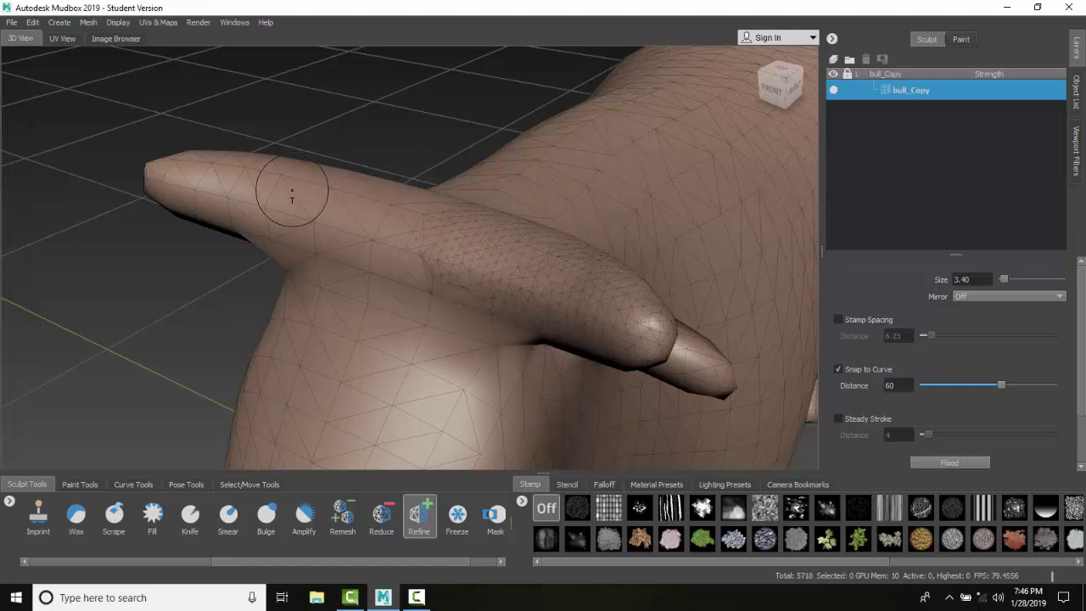
pyautogui.scroll(3, 288, 261)
pyautogui.scroll(3, 236, 271)
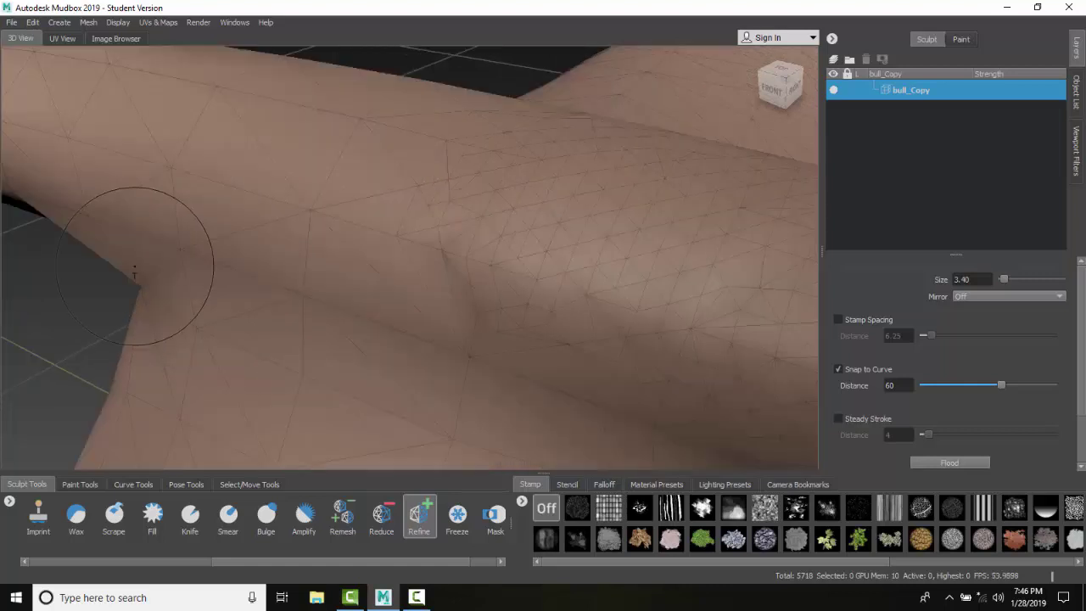
pyautogui.scroll(-3, 289, 259)
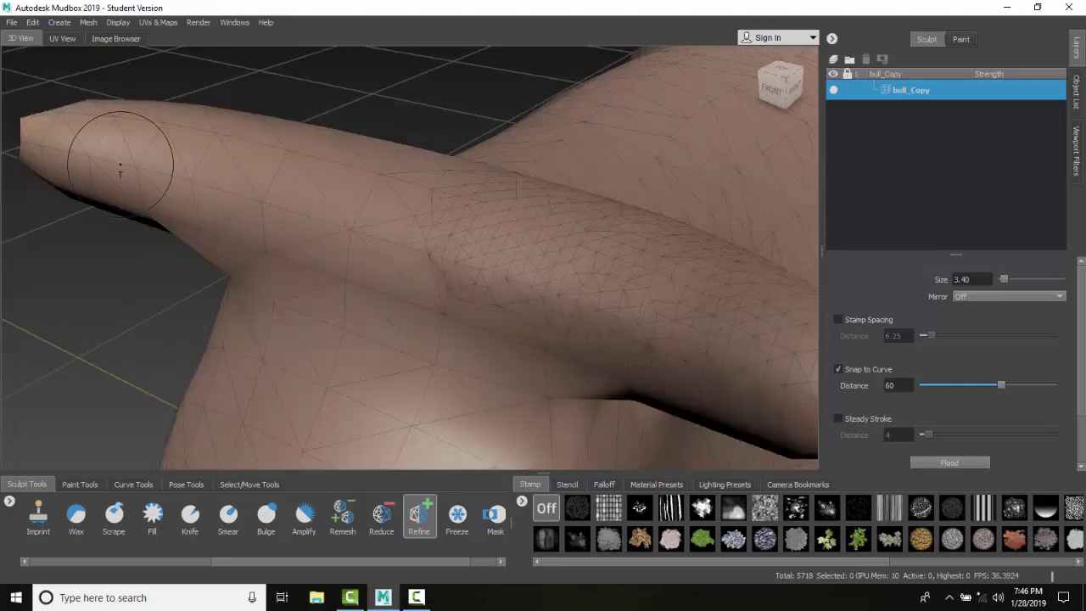
pyautogui.moveTo(44, 135); pyautogui.dragTo(233, 204)
pyautogui.moveTo(198, 169); pyautogui.dragTo(216, 195)
pyautogui.moveTo(80, 136); pyautogui.dragTo(133, 130)
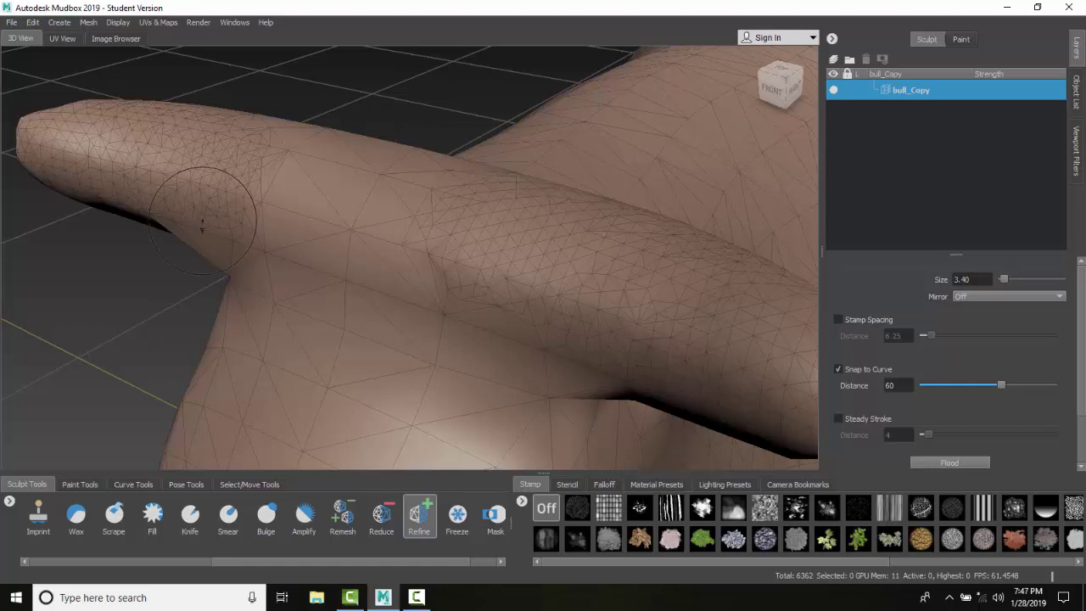
# Refine the coarse area between the two horns, including the upper forehead and the top edge of the horns.
pyautogui.moveTo(213, 191)
pyautogui.mouseDown()
pyautogui.moveTo(238, 272)
pyautogui.moveTo(442, 329)
pyautogui.moveTo(560, 386)
pyautogui.moveTo(552, 382)
pyautogui.mouseUp()
pyautogui.moveTo(447, 257); pyautogui.dragTo(291, 175)
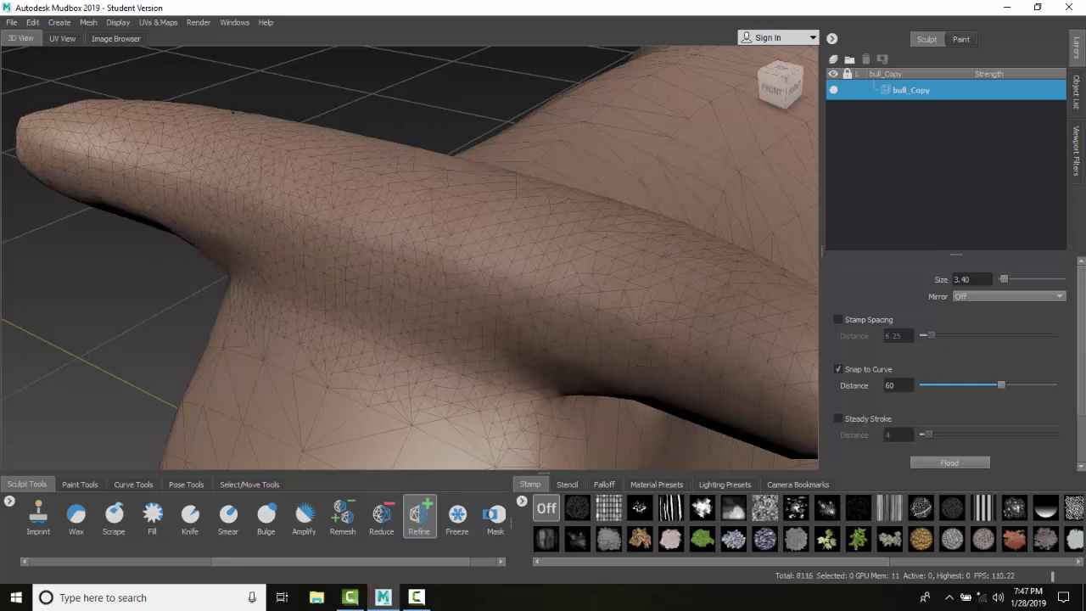
pyautogui.moveTo(225, 112)
pyautogui.mouseDown()
pyautogui.moveTo(128, 133)
pyautogui.moveTo(255, 174)
pyautogui.mouseUp()
pyautogui.moveTo(405, 200)
pyautogui.mouseDown()
pyautogui.moveTo(582, 250)
pyautogui.moveTo(568, 248)
pyautogui.moveTo(587, 264)
pyautogui.mouseUp()
# Refine the rounded tip of the near horn up close for a denser mesh.
pyautogui.scroll(-2, 721, 329)
pyautogui.scroll(3, 679, 327)
pyautogui.scroll(-3, 742, 349)
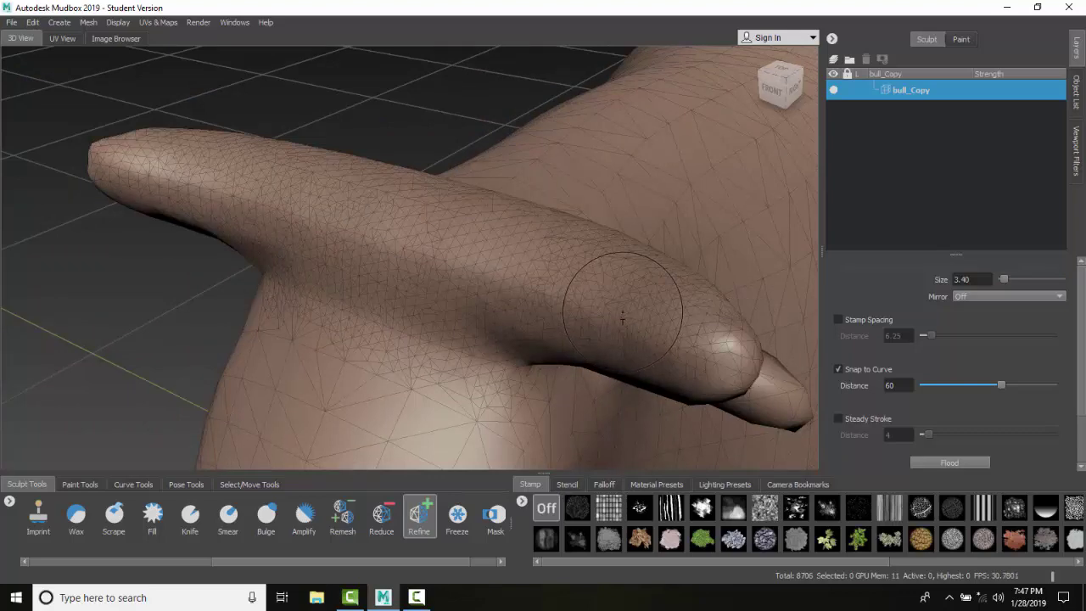
pyautogui.moveTo(623, 315)
pyautogui.keyDown('alt'); pyautogui.mouseDown(button='middle')
pyautogui.moveTo(552, 292)
pyautogui.moveTo(606, 374)
pyautogui.mouseUp(button='middle'); pyautogui.keyUp('alt')
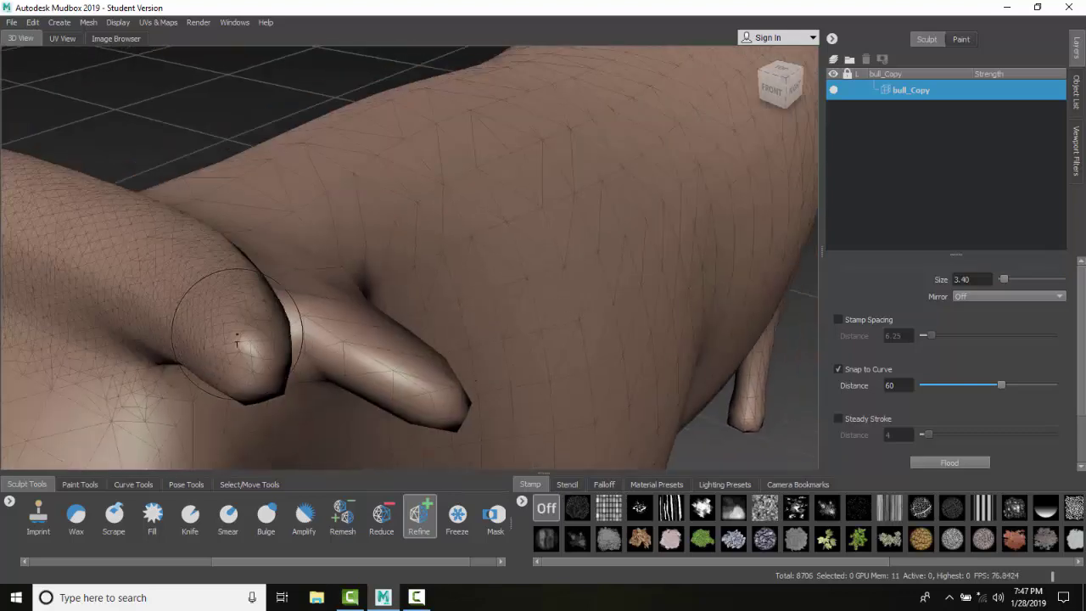
pyautogui.scroll(2, 230, 330)
pyautogui.scroll(-3, 51, 420)
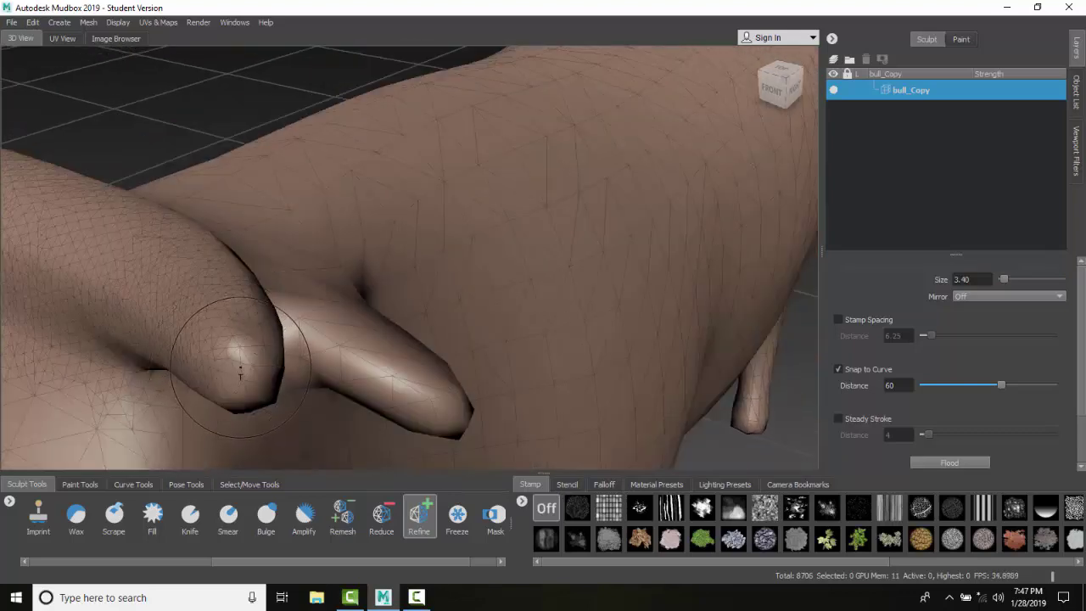
pyautogui.scroll(3, 242, 369)
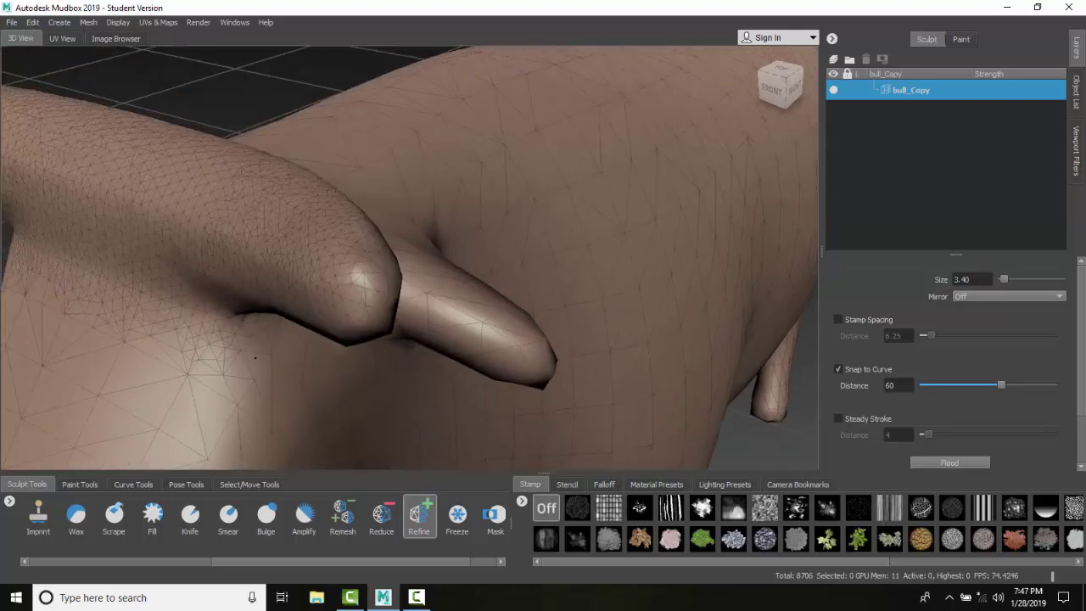
pyautogui.scroll(3, 156, 361)
pyautogui.moveTo(345, 297); pyautogui.dragTo(314, 315)
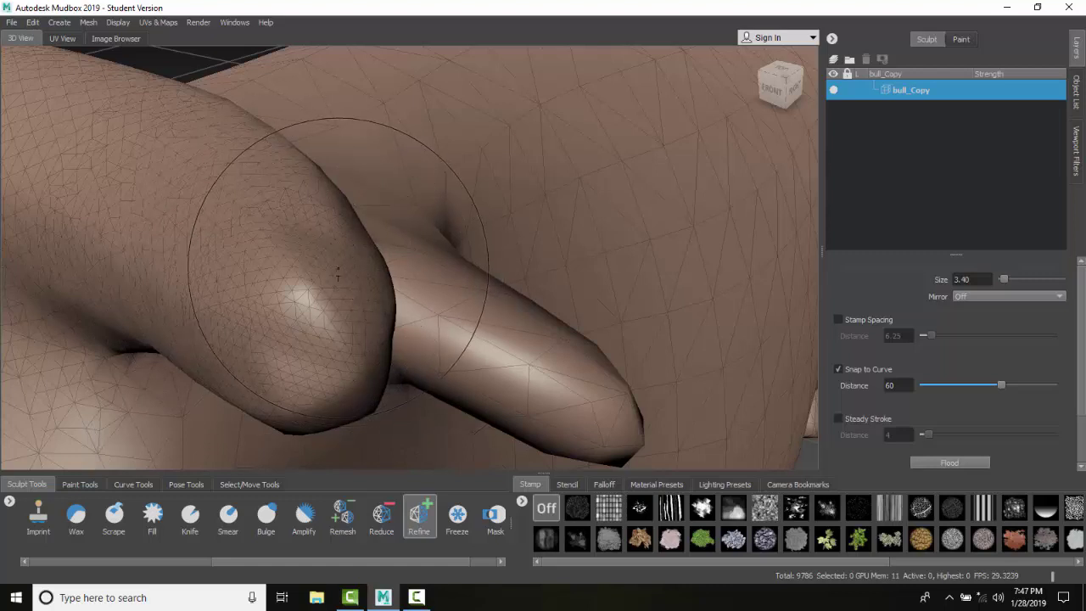
# Pull the near horn's tip upward with repeated Grab strokes to form an upright horn.
pyautogui.scroll(-5, 387, 270)
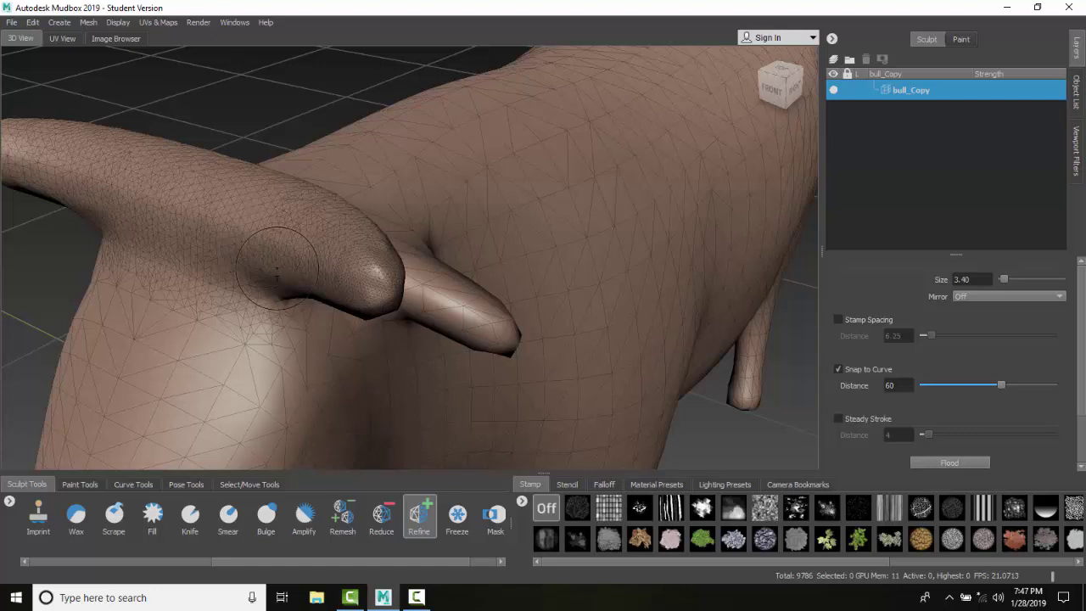
pyautogui.moveTo(346, 563); pyautogui.dragTo(124, 557)
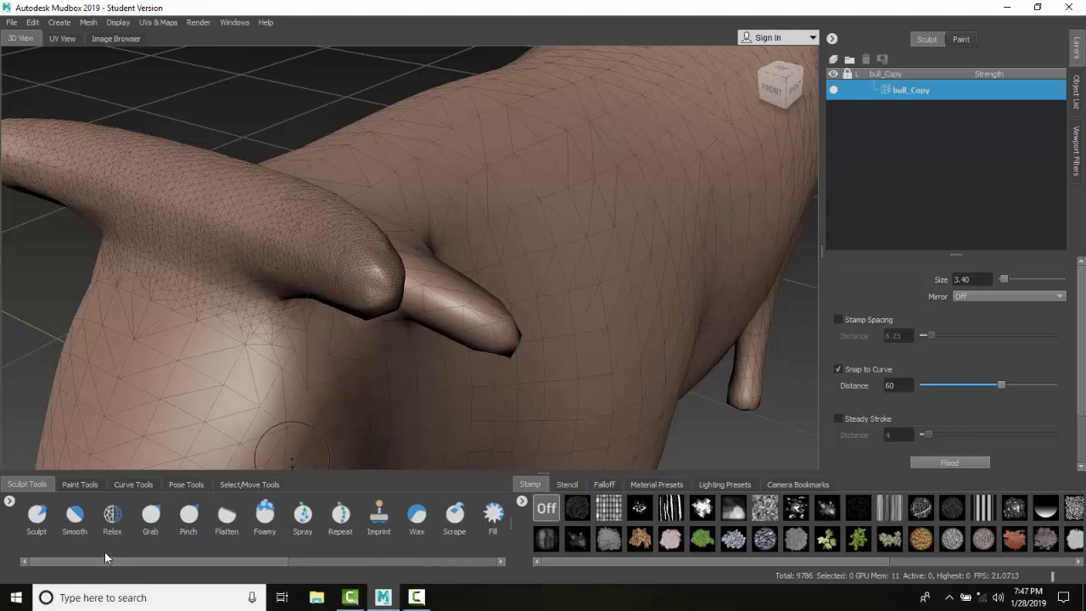
pyautogui.click(150, 514)
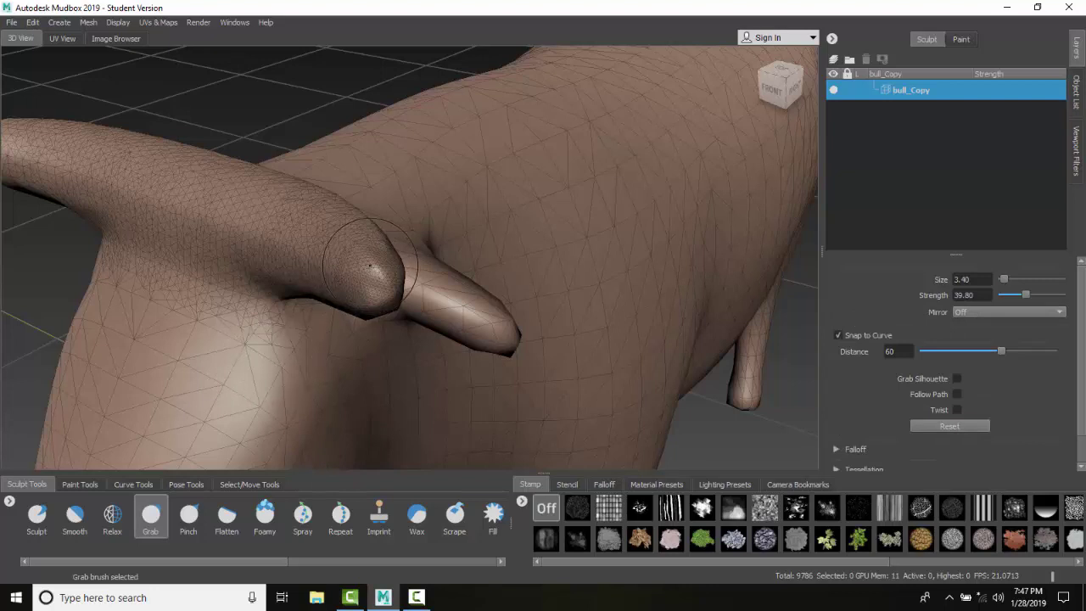
pyautogui.moveTo(370, 267)
pyautogui.mouseDown()
pyautogui.moveTo(450, 155)
pyautogui.moveTo(370, 163)
pyautogui.moveTo(307, 202)
pyautogui.moveTo(282, 265)
pyautogui.moveTo(314, 318)
pyautogui.moveTo(382, 327)
pyautogui.moveTo(433, 263)
pyautogui.moveTo(380, 183)
pyautogui.mouseUp()
pyautogui.moveTo(380, 246)
pyautogui.mouseDown()
pyautogui.moveTo(254, 270)
pyautogui.moveTo(352, 222)
pyautogui.moveTo(395, 217)
pyautogui.mouseUp()
pyautogui.scroll(5, 367, 276)
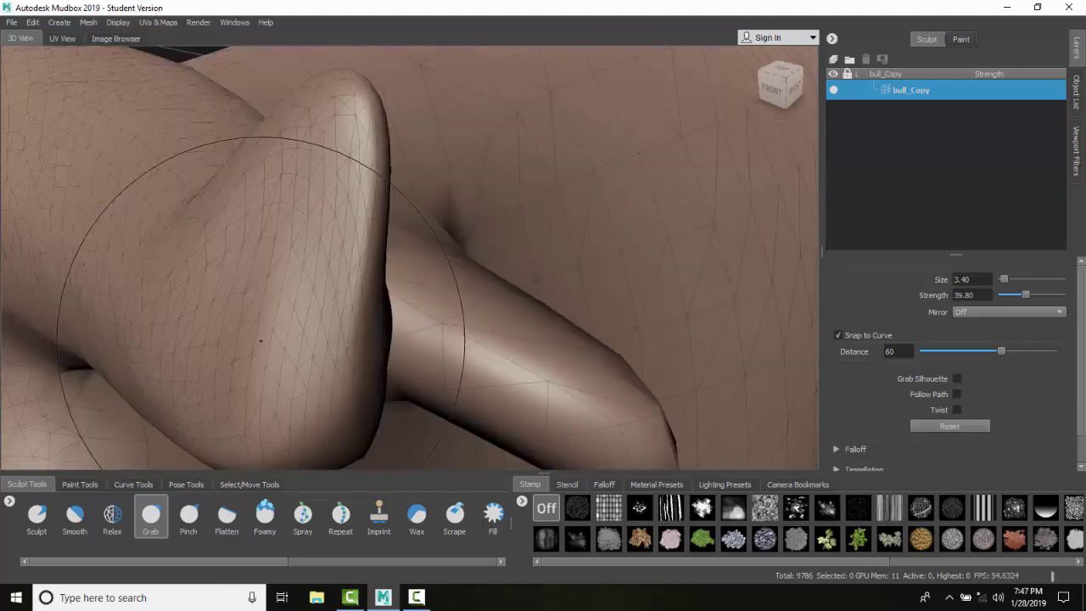
pyautogui.scroll(-3, 288, 237)
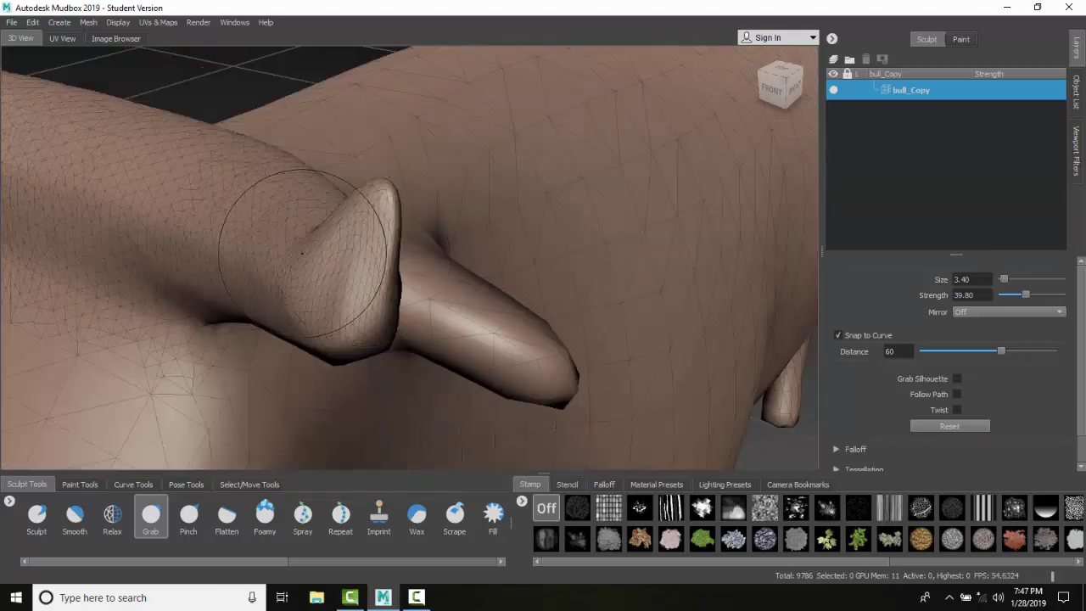
pyautogui.moveTo(327, 194)
pyautogui.mouseDown()
pyautogui.moveTo(312, 159)
pyautogui.moveTo(316, 128)
pyautogui.mouseUp()
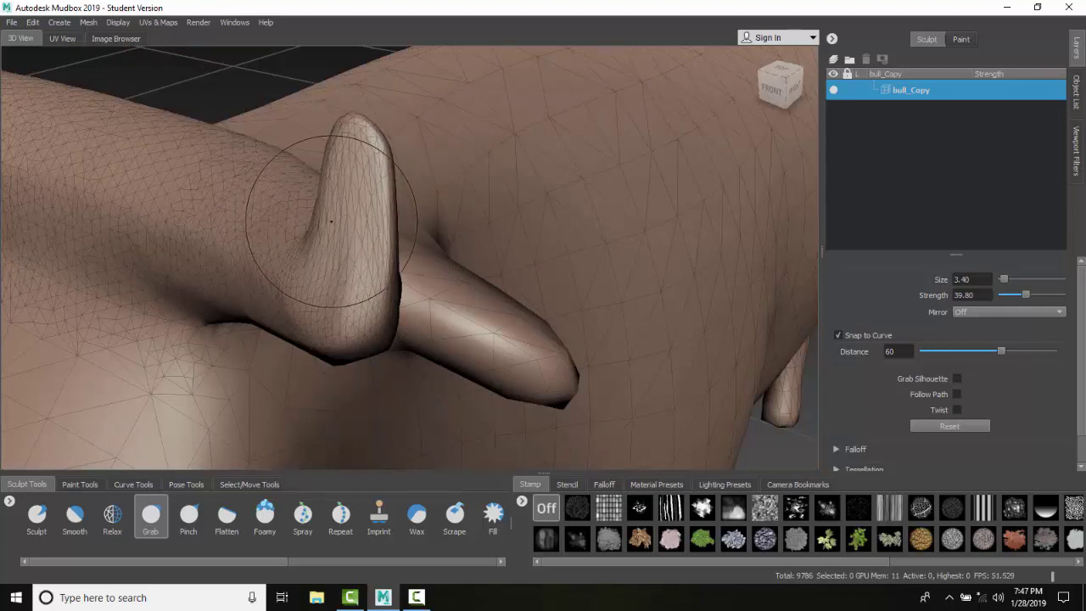
pyautogui.moveTo(355, 165); pyautogui.dragTo(348, 144)
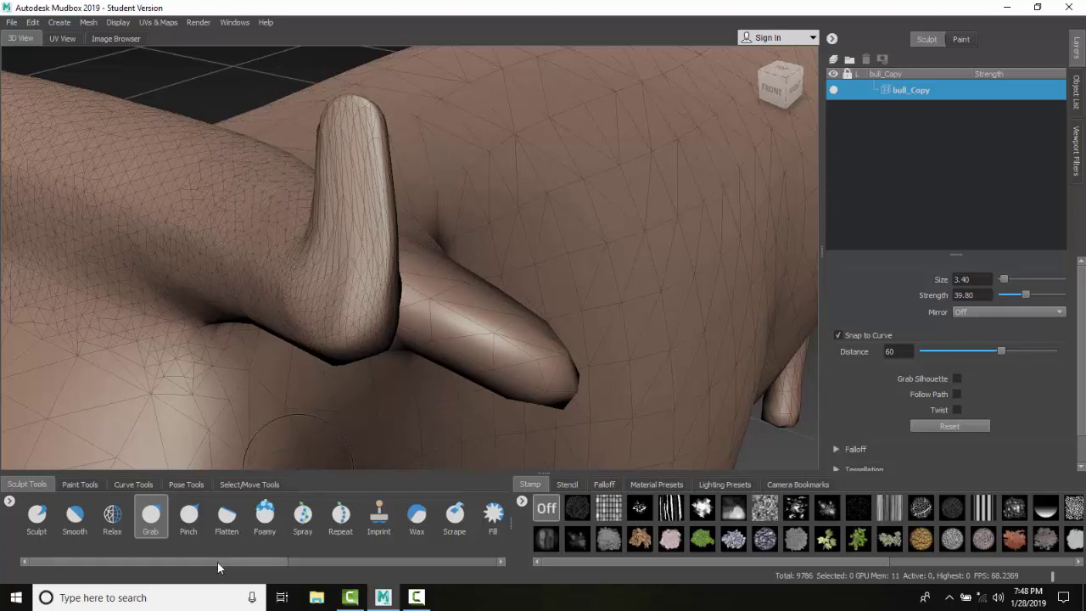
# Refine the stretched mesh along the shaft of the raised near horn with the Refine brush.
pyautogui.moveTo(218, 562); pyautogui.dragTo(393, 563)
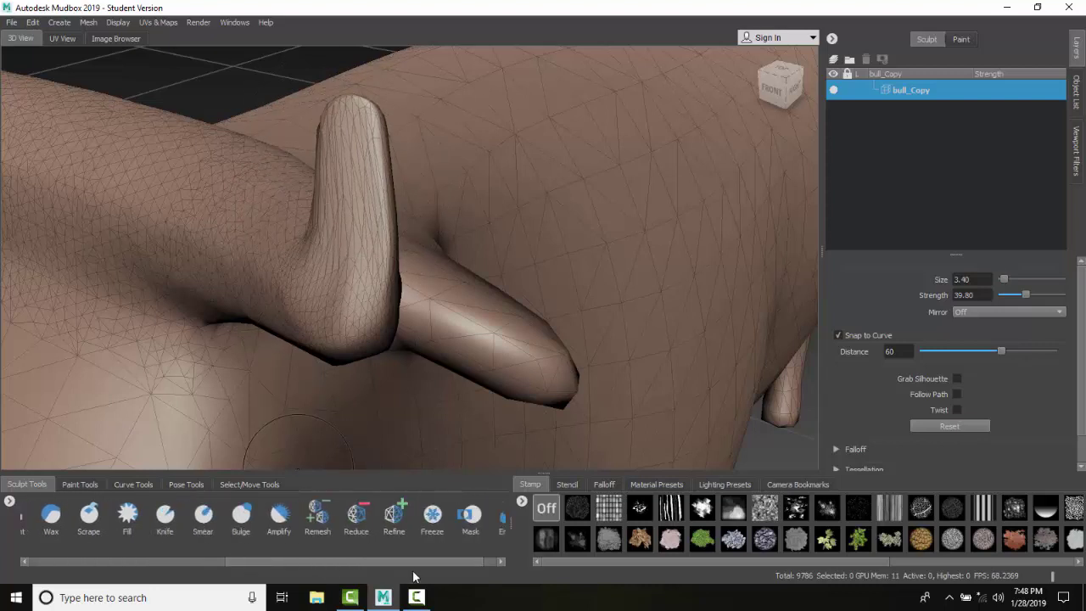
pyautogui.click(399, 518)
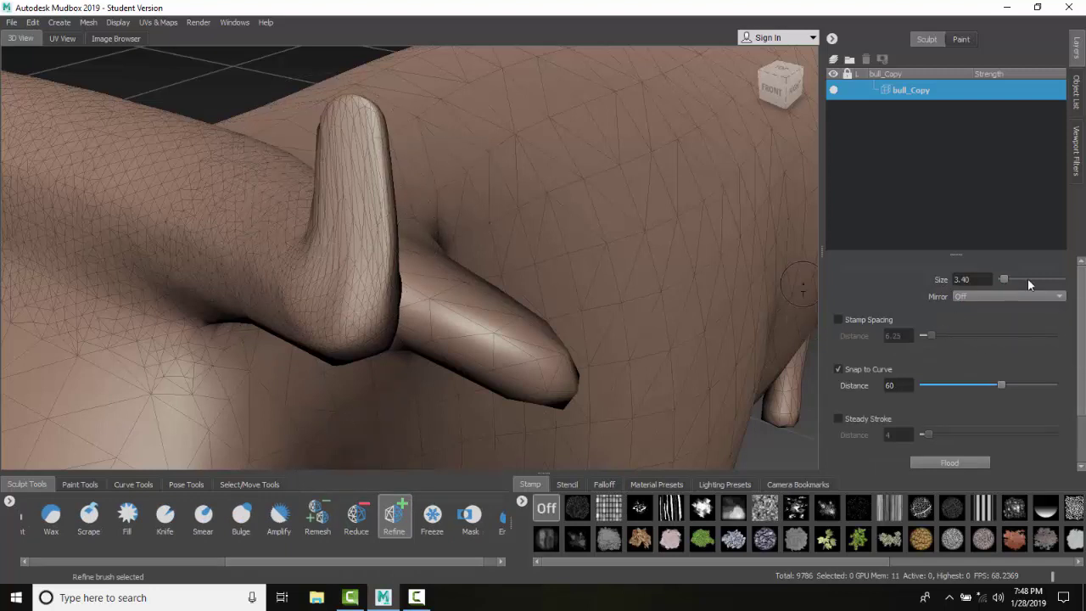
pyautogui.moveTo(348, 174)
pyautogui.mouseDown()
pyautogui.moveTo(343, 157)
pyautogui.moveTo(354, 213)
pyautogui.moveTo(344, 283)
pyautogui.moveTo(348, 114)
pyautogui.mouseUp()
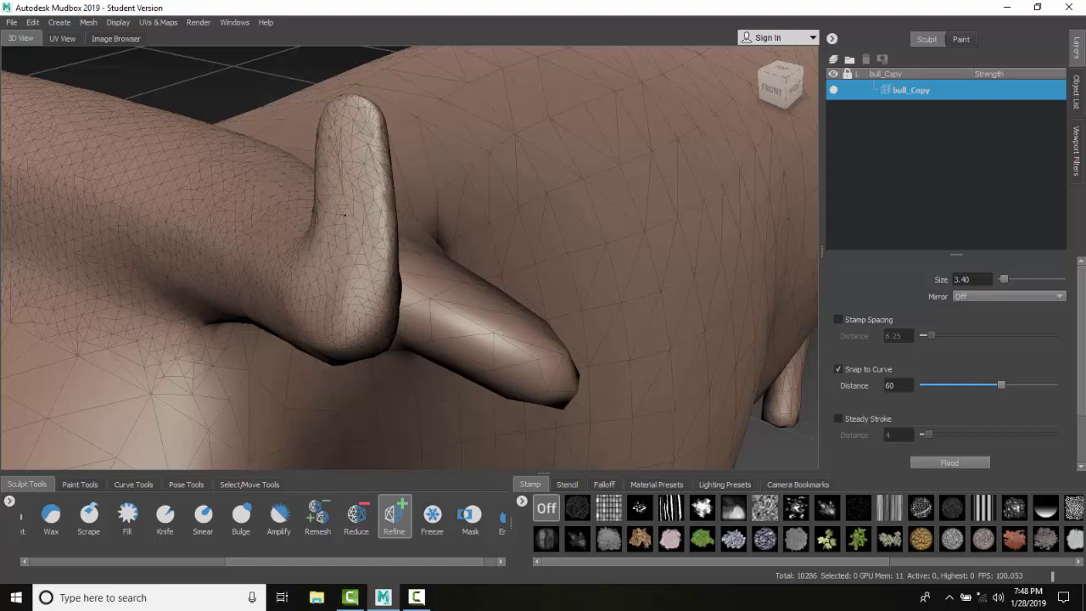
pyautogui.scroll(3, 331, 170)
pyautogui.scroll(-1, 324, 172)
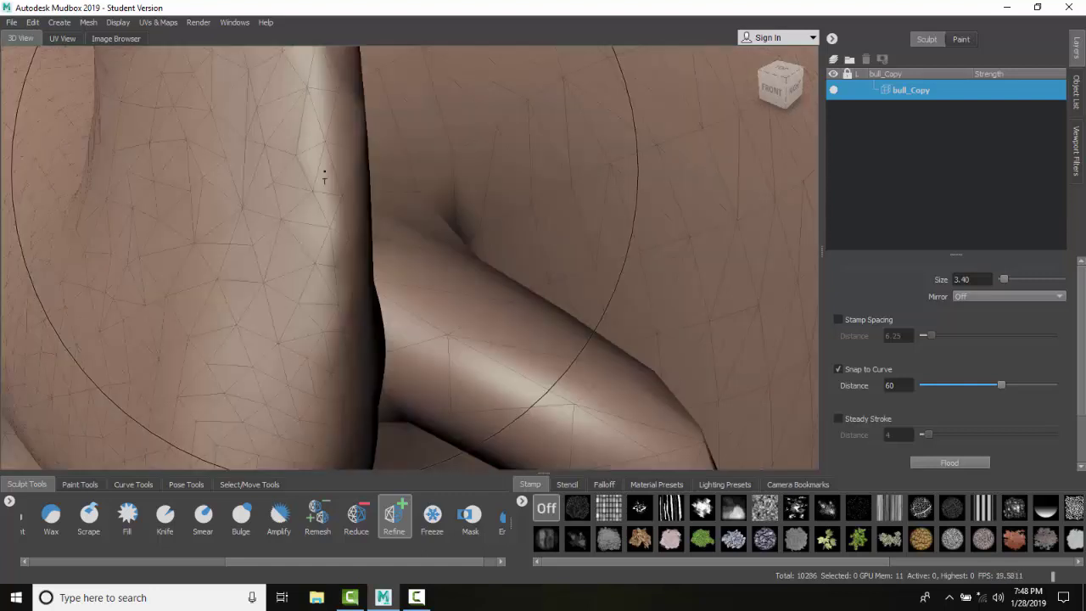
pyautogui.moveTo(325, 175); pyautogui.dragTo(206, 236)
# Refine the upper part and tip of the raised near horn up close.
pyautogui.scroll(-5, 205, 236)
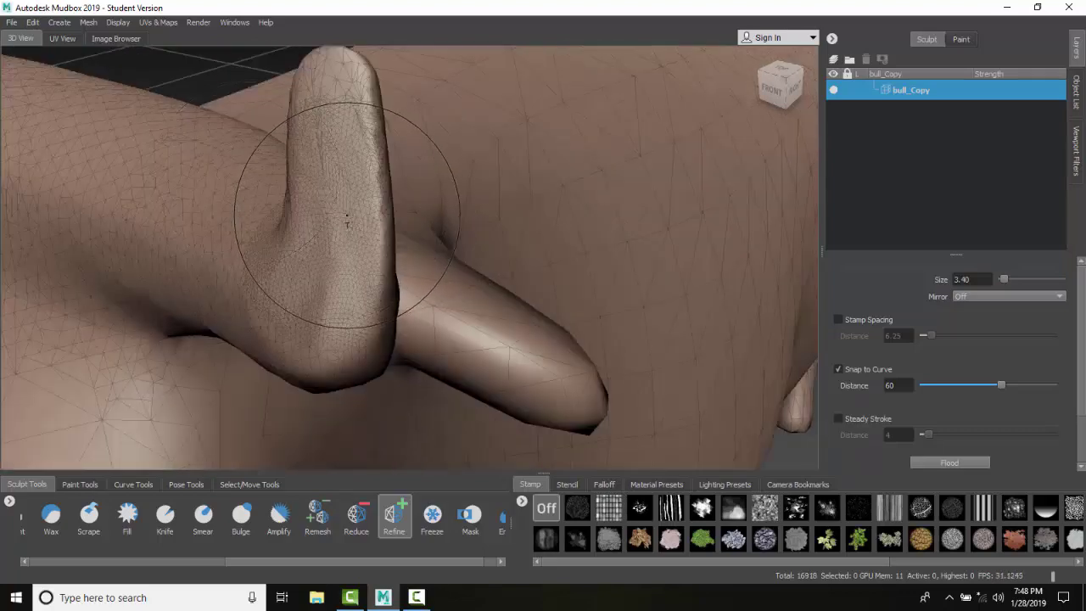
pyautogui.keyDown('alt'); pyautogui.moveTo(329, 188); pyautogui.dragTo(331, 197, button='middle'); pyautogui.keyUp('alt')
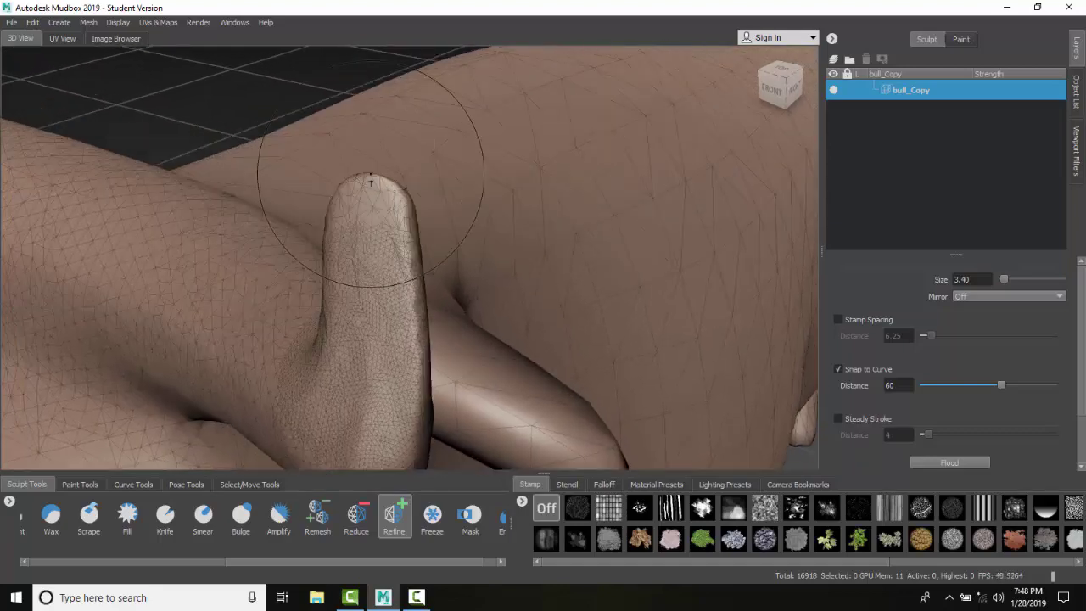
pyautogui.scroll(5, 374, 157)
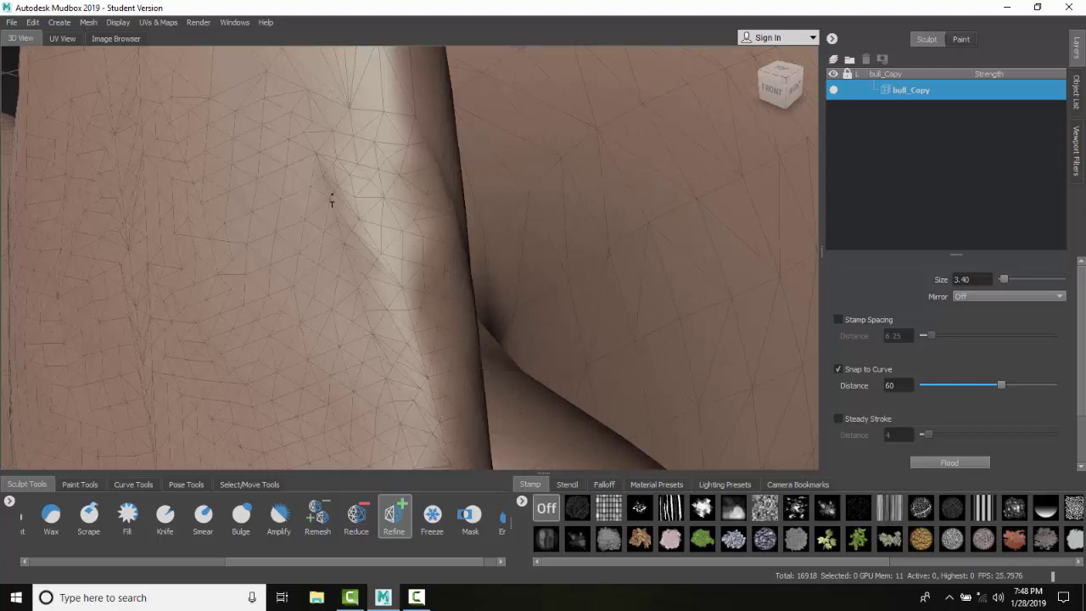
pyautogui.keyDown('alt'); pyautogui.moveTo(330, 199); pyautogui.dragTo(392, 236); pyautogui.keyUp('alt')
pyautogui.click(391, 236)
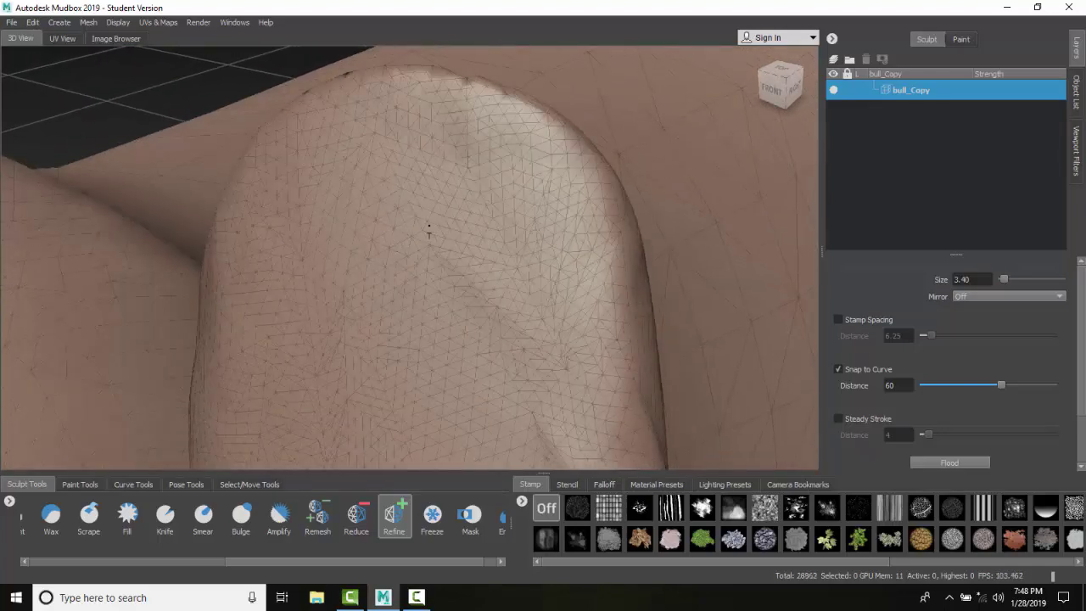
pyautogui.scroll(-5, 430, 225)
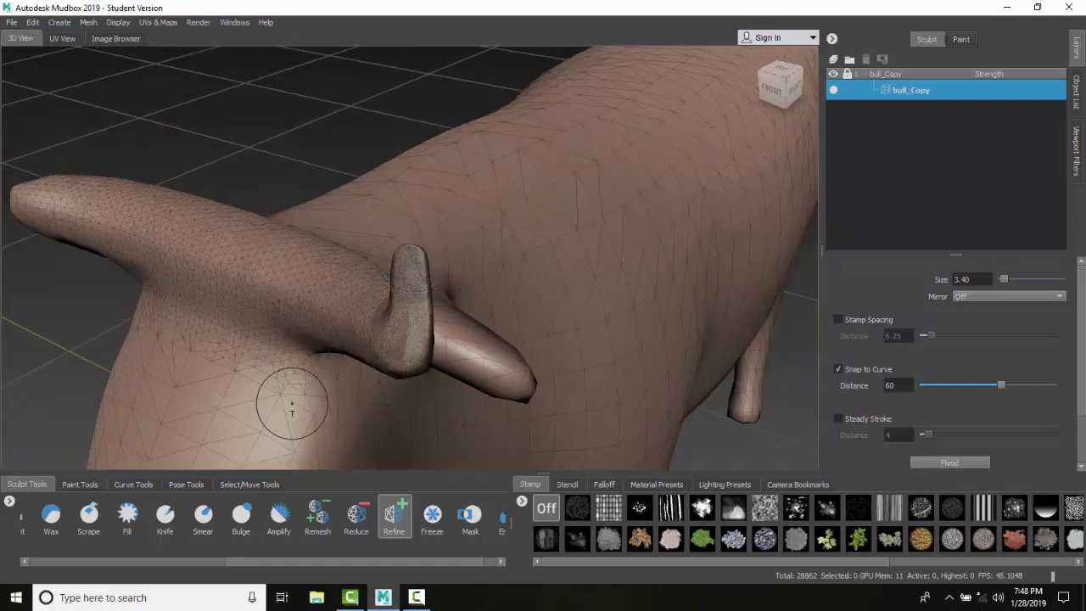